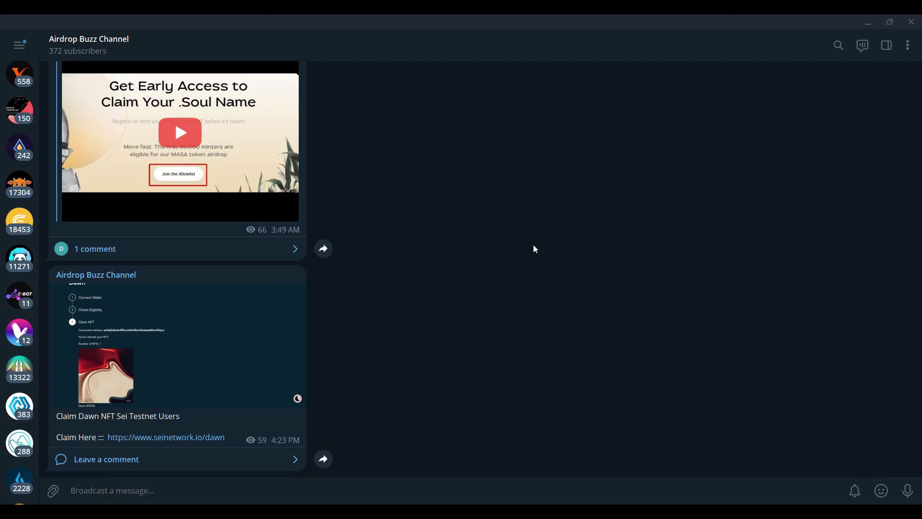
Step: Scroll up and down through the Airdrop Buzz Channel posts in Telegram Desktop
scroll(439, 208, "up", 6)
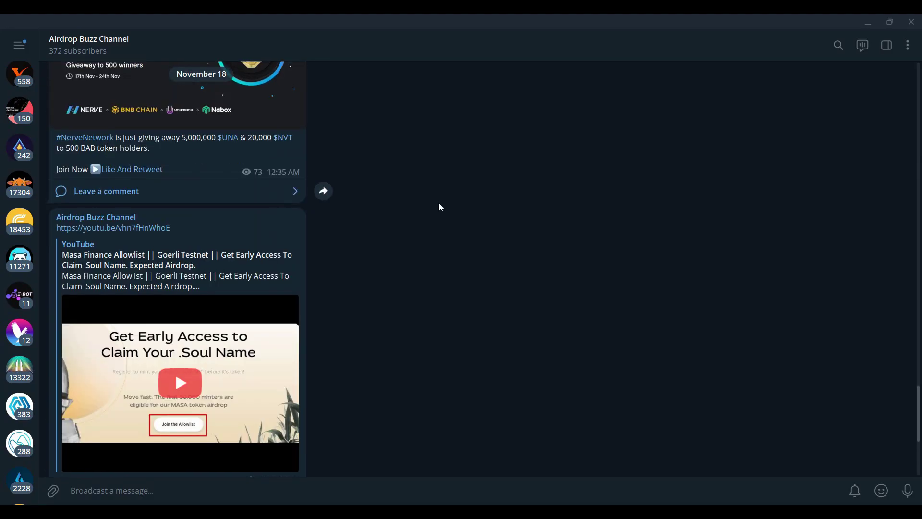
scroll(403, 239, "up", 4)
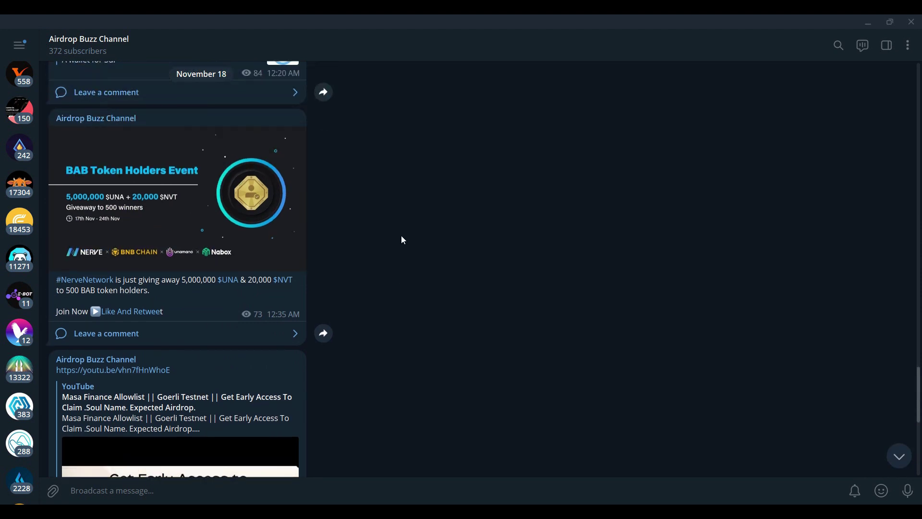
scroll(403, 239, "up", 10)
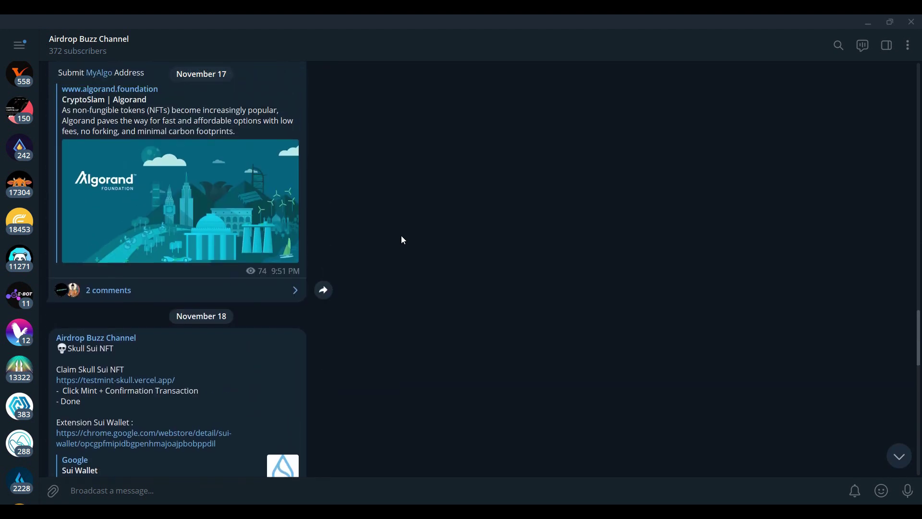
scroll(403, 239, "up", 2)
scroll(403, 239, "down", 7)
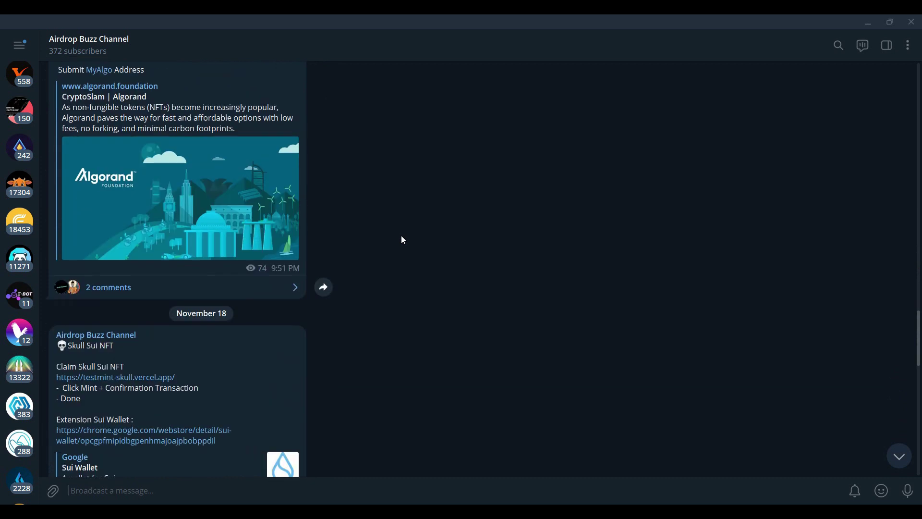
scroll(403, 239, "down", 10)
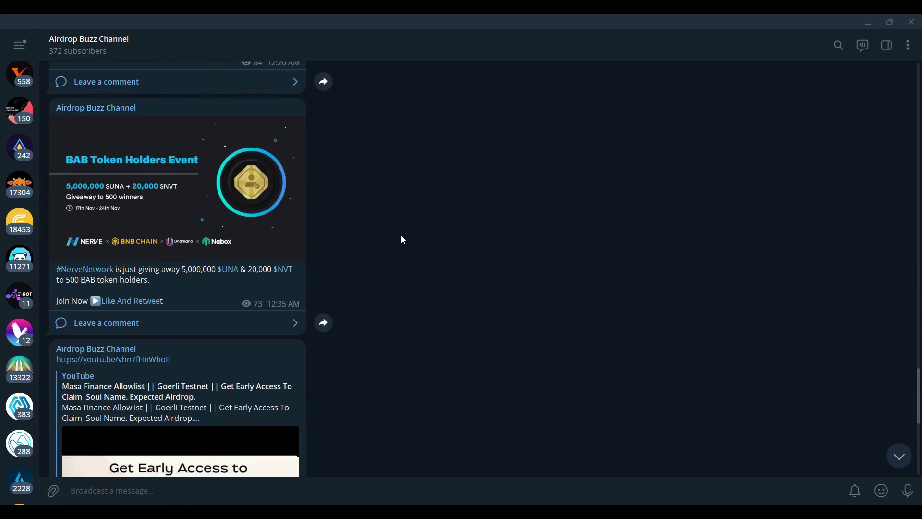
scroll(402, 240, "down", 8)
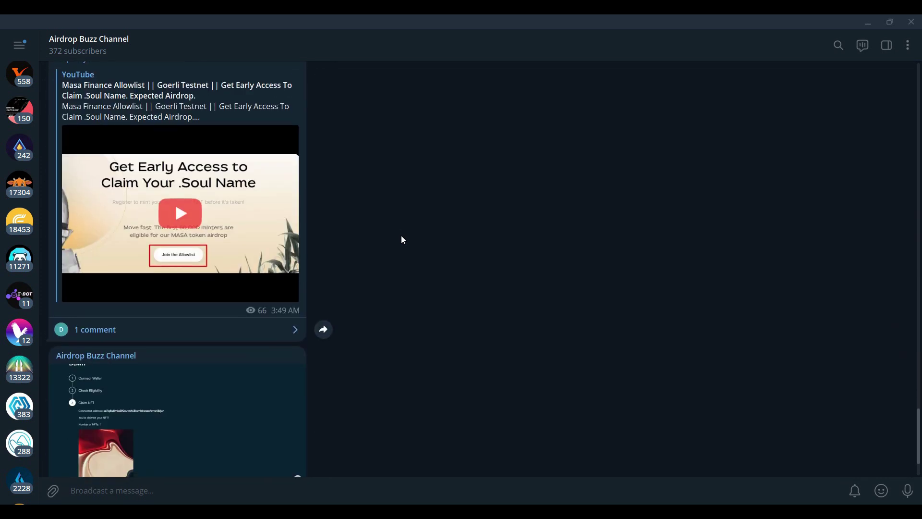
scroll(403, 240, "down", 1)
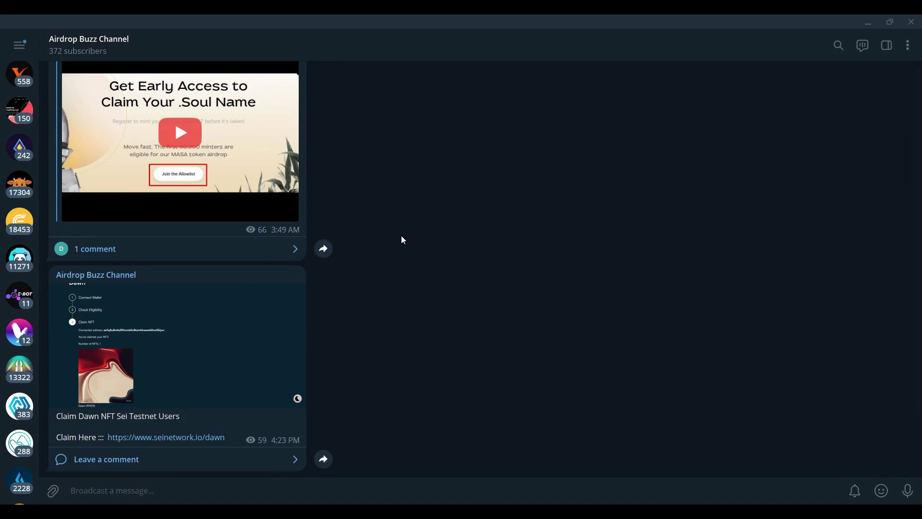
scroll(403, 240, "up", 15)
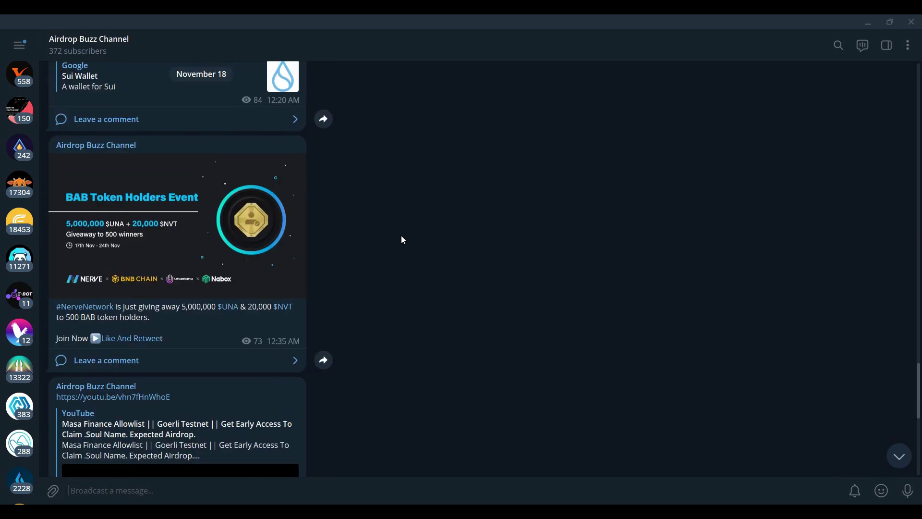
scroll(403, 240, "up", 4)
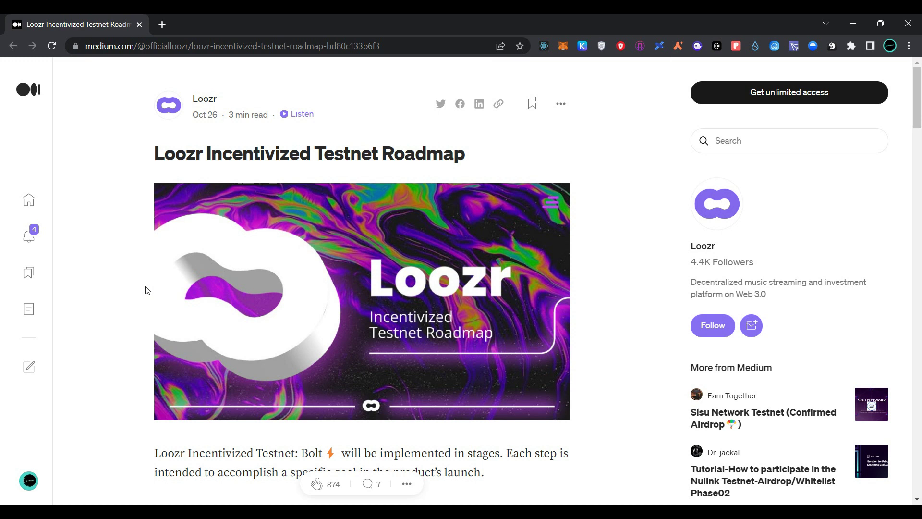
Step: Scroll the Medium roadmap from ALPHA Testing past Bolt v1.0 and v2.0 to Key links
scroll(146, 290, "down", 10)
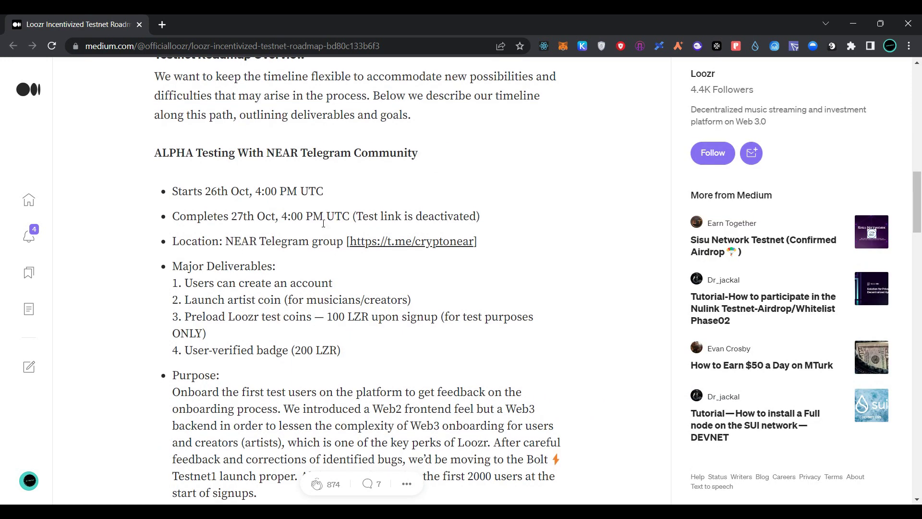
scroll(331, 227, "down", 1)
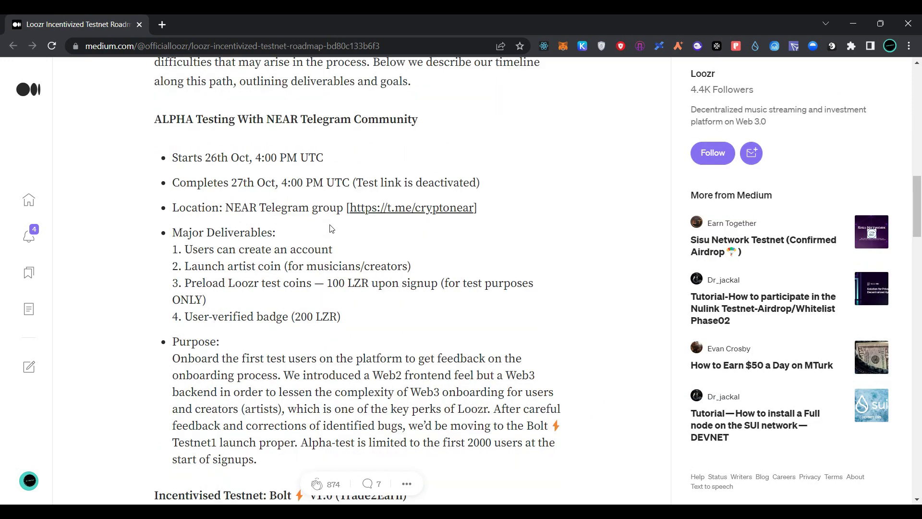
scroll(332, 228, "down", 5)
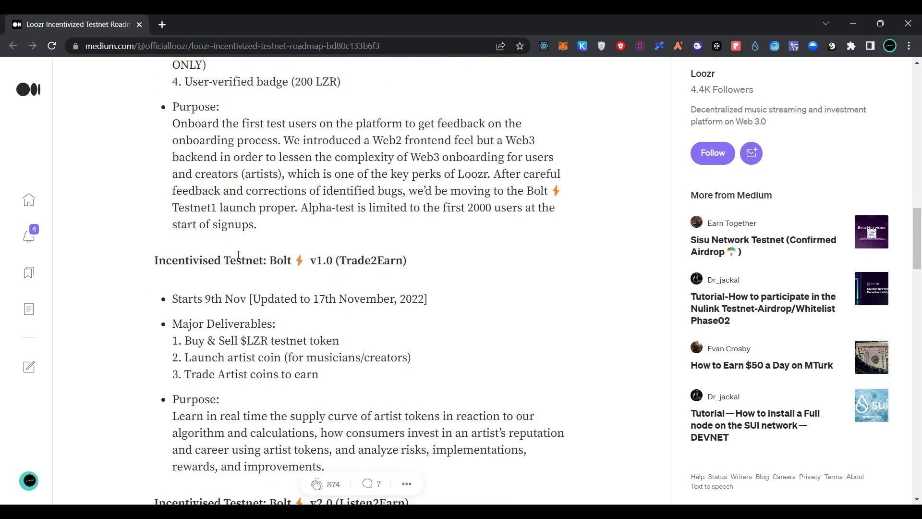
scroll(264, 276, "down", 1)
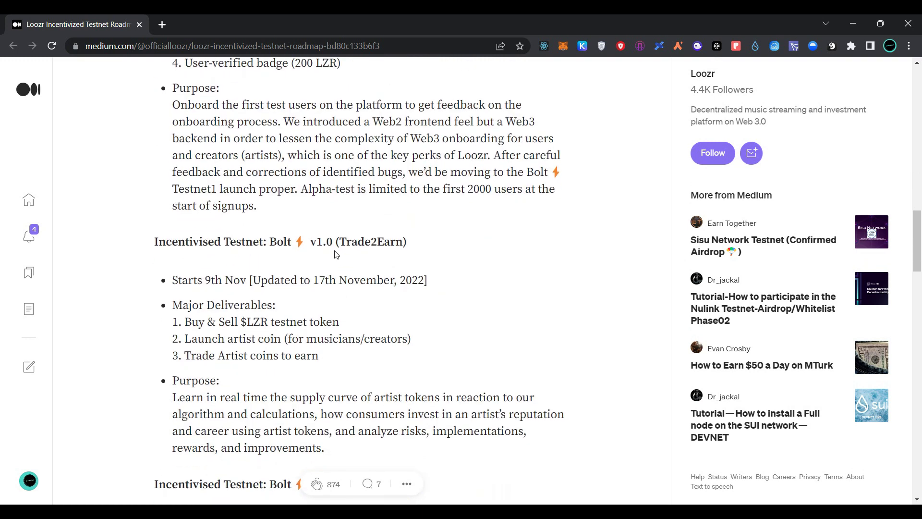
scroll(198, 297, "down", 1)
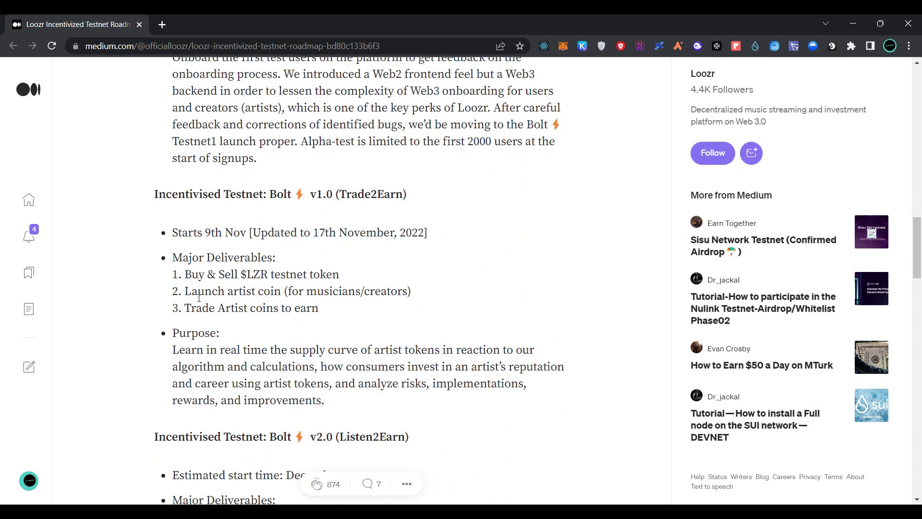
scroll(199, 297, "down", 1)
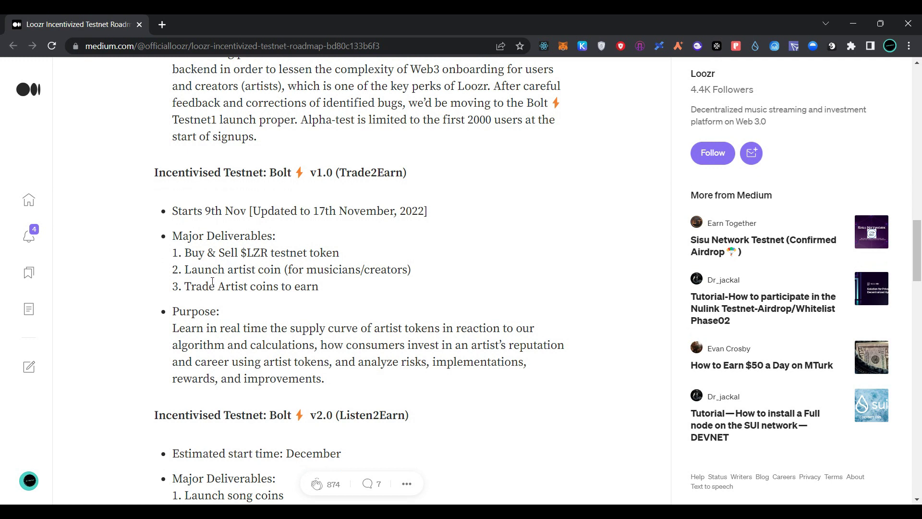
scroll(213, 281, "down", 1)
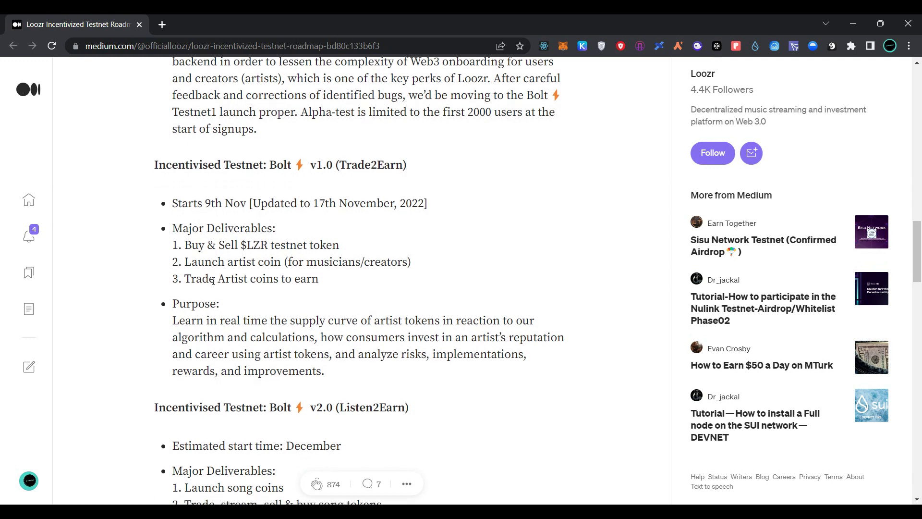
scroll(212, 280, "down", 2)
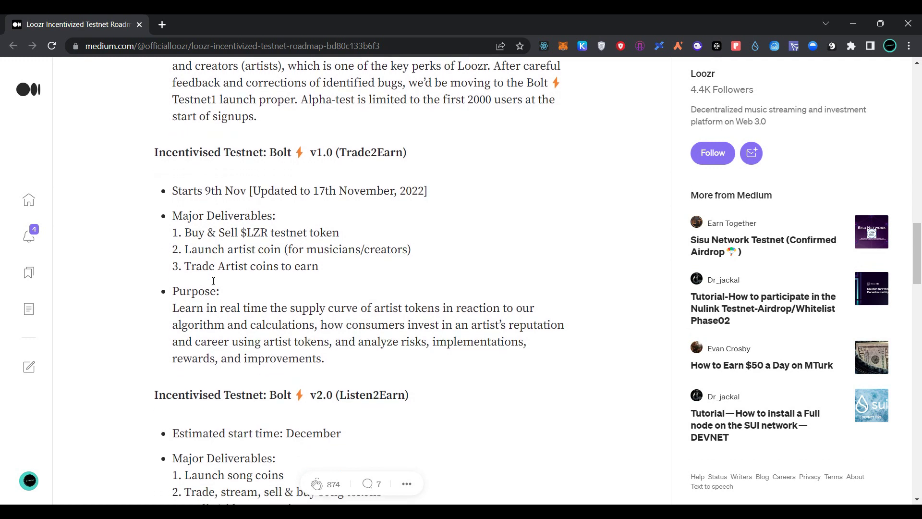
scroll(213, 284, "down", 3)
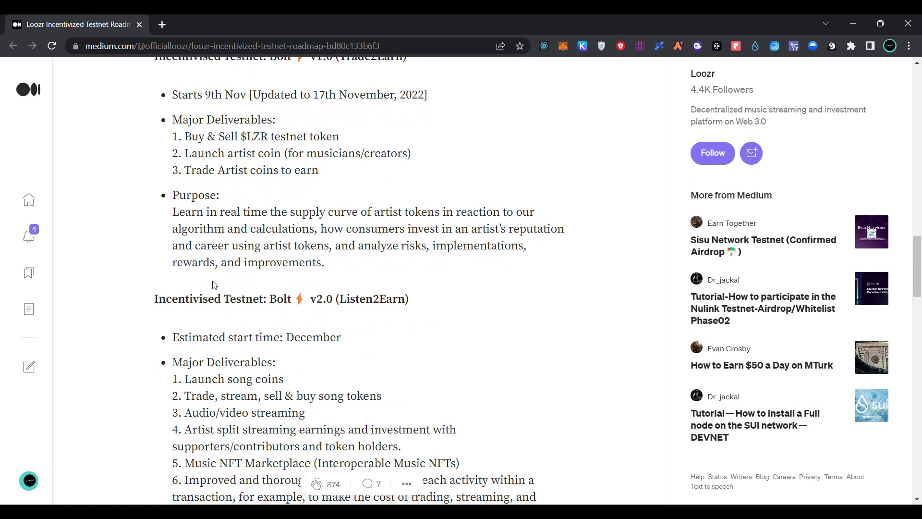
scroll(213, 284, "down", 3)
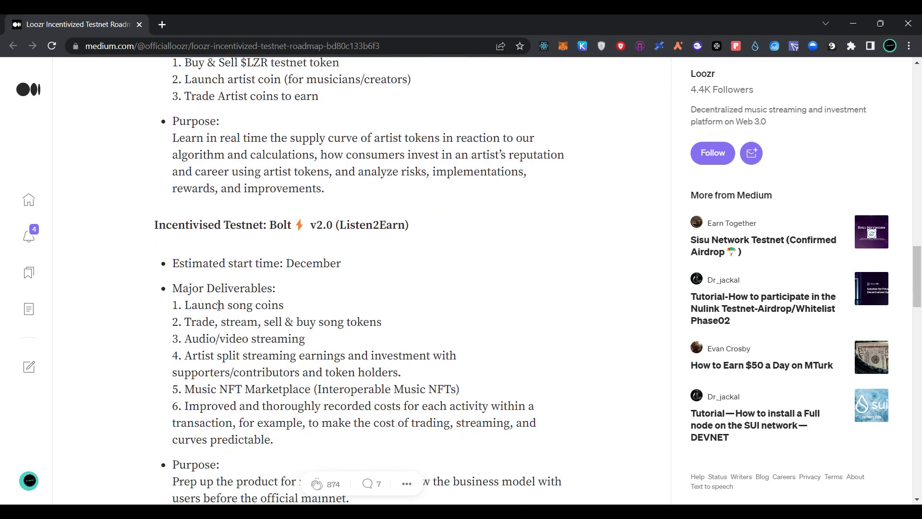
scroll(221, 428, "down", 8)
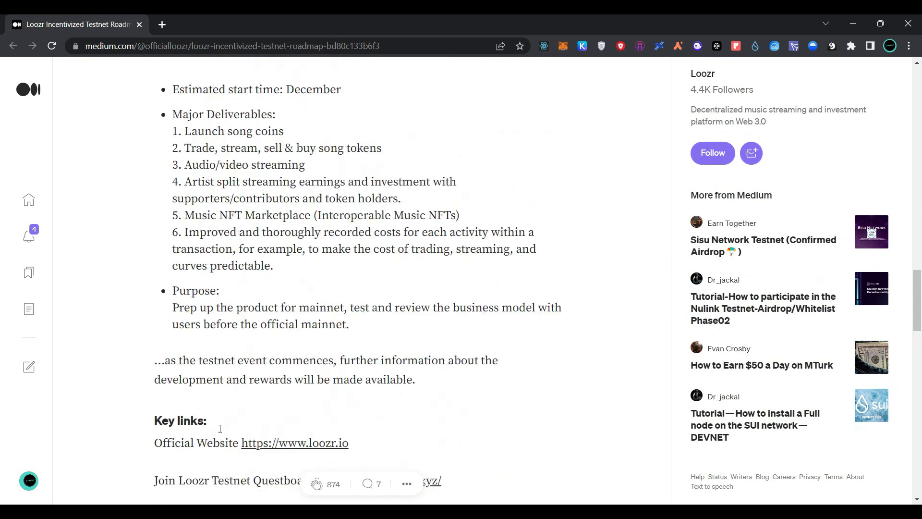
Step: Open the Loozr testnet GitBook docs in a new tab and go to the BOLT v1.0 page
left_click(269, 428)
scroll(313, 206, "down", 8)
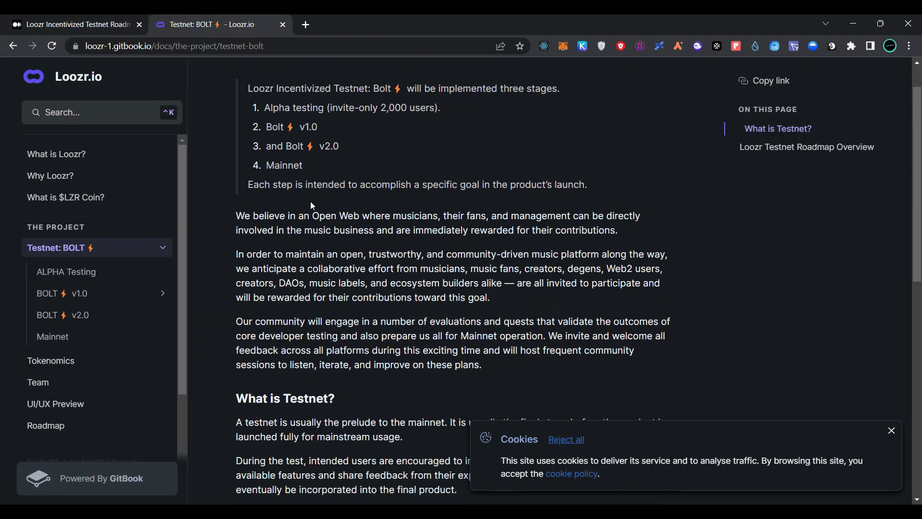
scroll(312, 207, "down", 3)
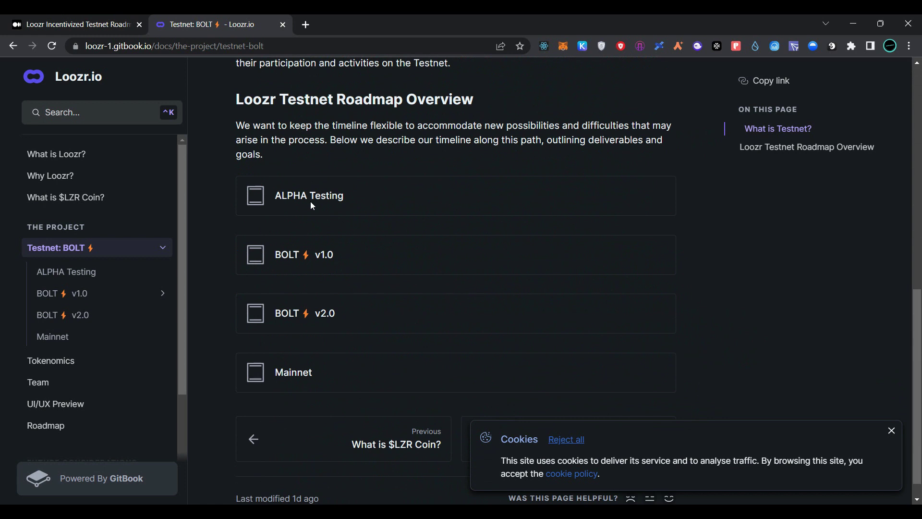
scroll(313, 206, "up", 1)
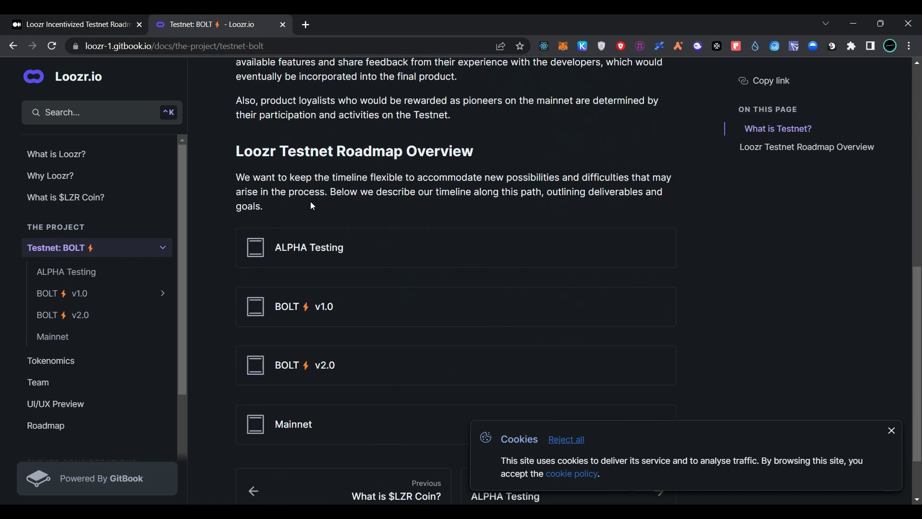
scroll(310, 206, "down", 2)
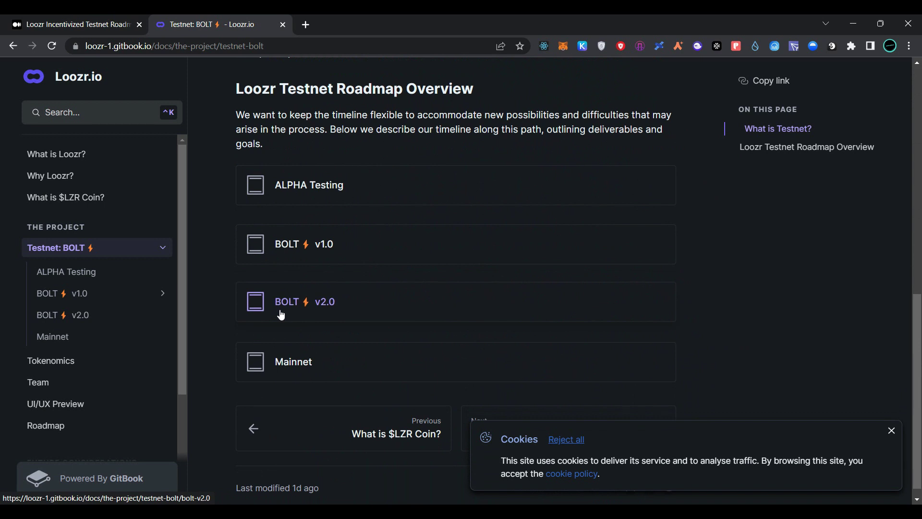
left_click(316, 251)
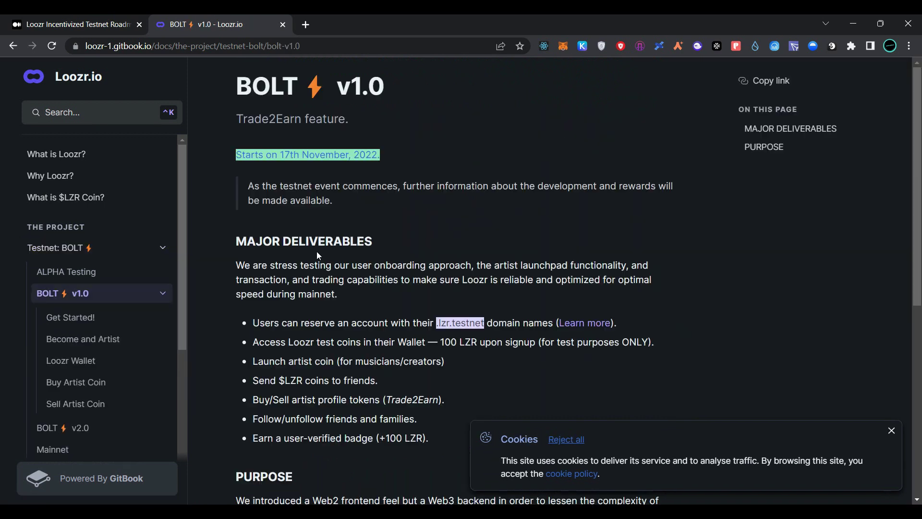
scroll(316, 252, "down", 7)
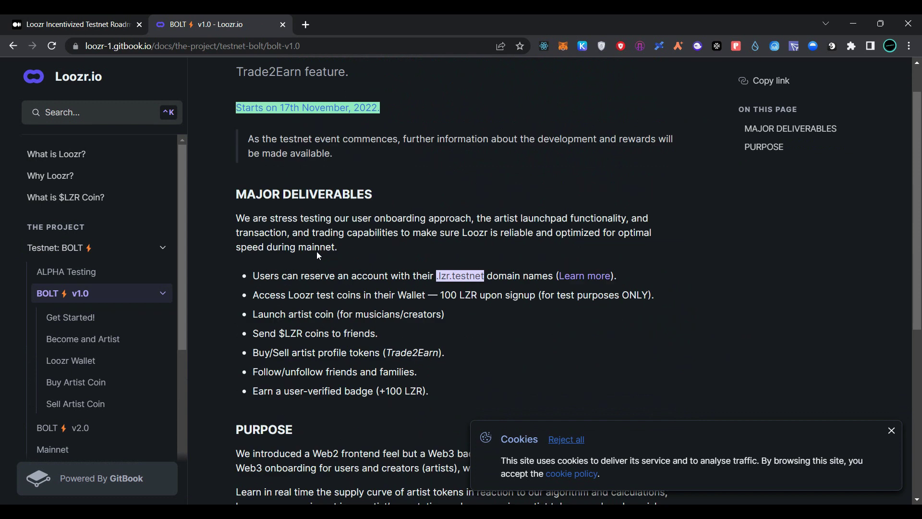
Step: Follow Get Started! to CREW3, react in Discord #verify for the Enthusiast role, then view BOLT ROLE
left_click(282, 321)
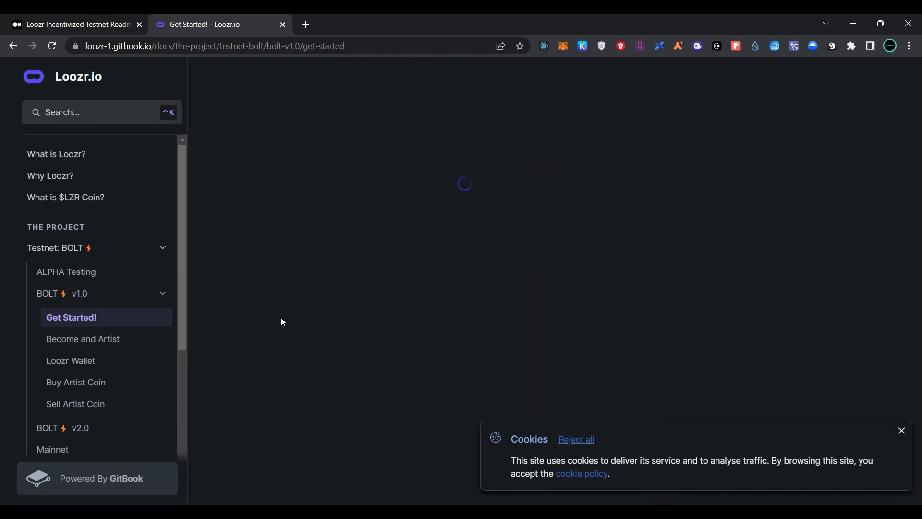
left_click(282, 320)
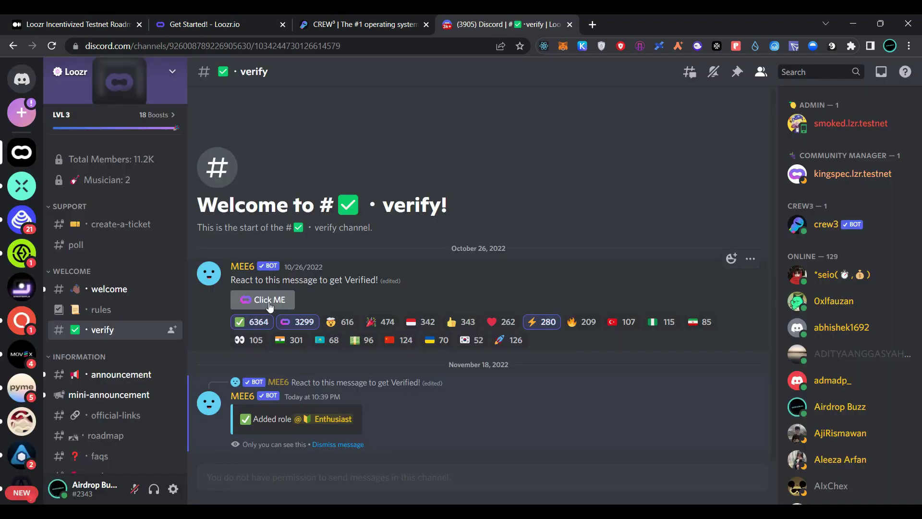
double_click(270, 305)
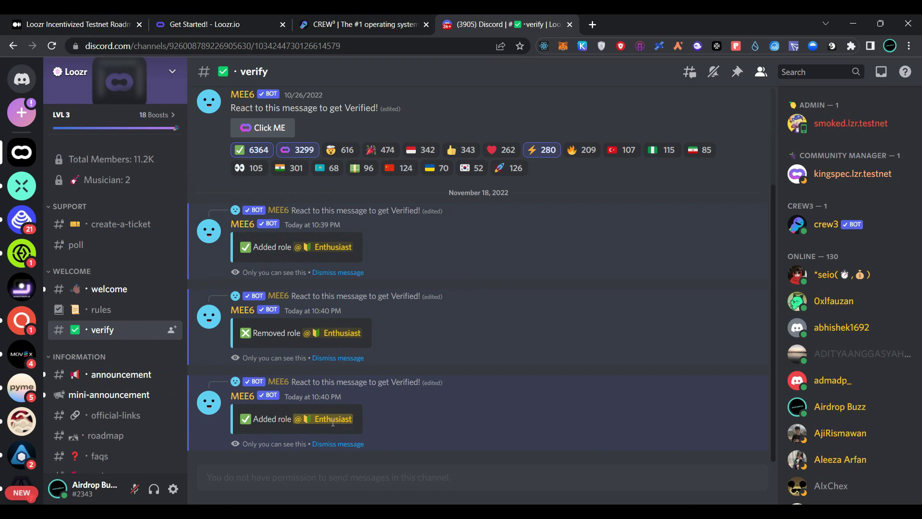
left_click(381, 19)
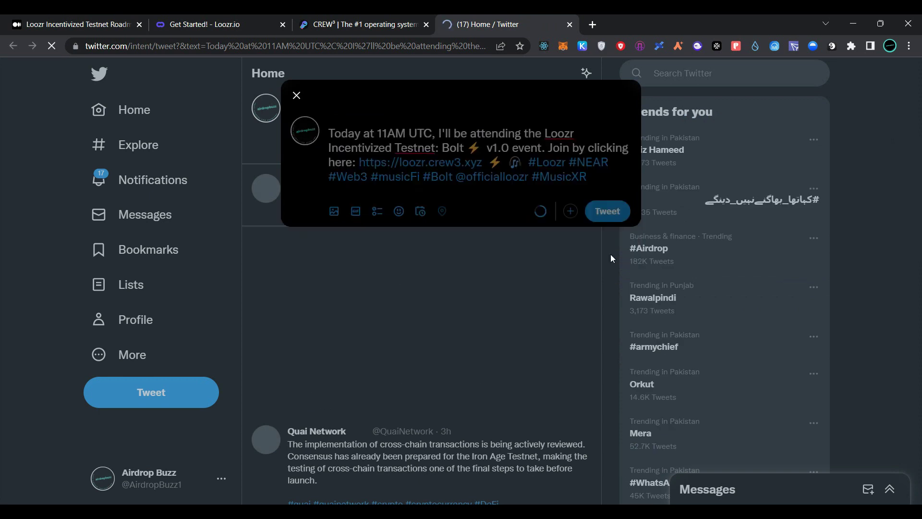
Step: Paste the posted Bolt tweet's URL into the BOLT ROLE quest and claim the reward
left_click(505, 469)
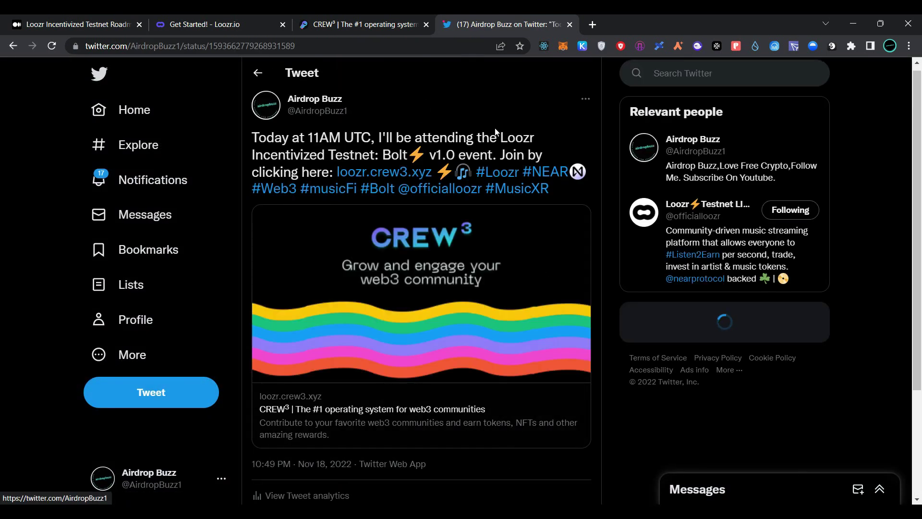
double_click(436, 45)
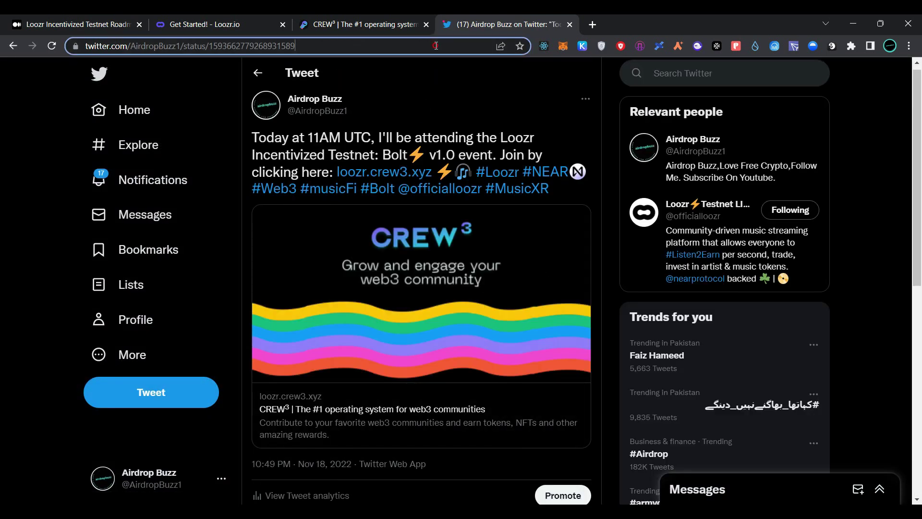
left_click(360, 24)
left_click(263, 270)
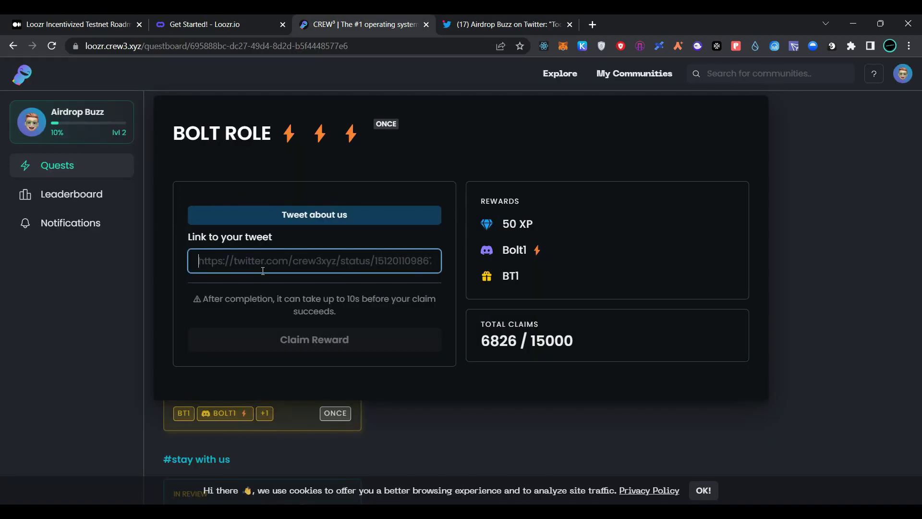
key("ctrl+v")
left_click(280, 349)
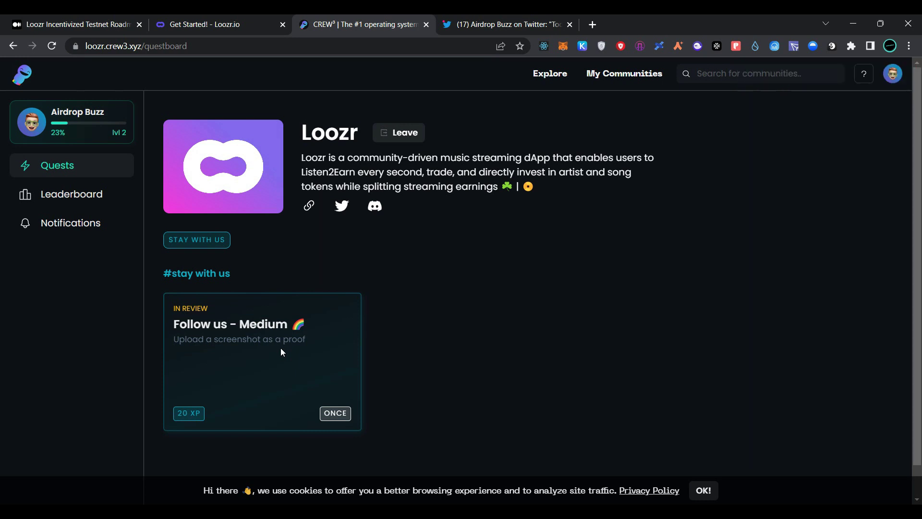
Step: On testnet.loozr.io, create an account by entering an email address and password
left_click(198, 15)
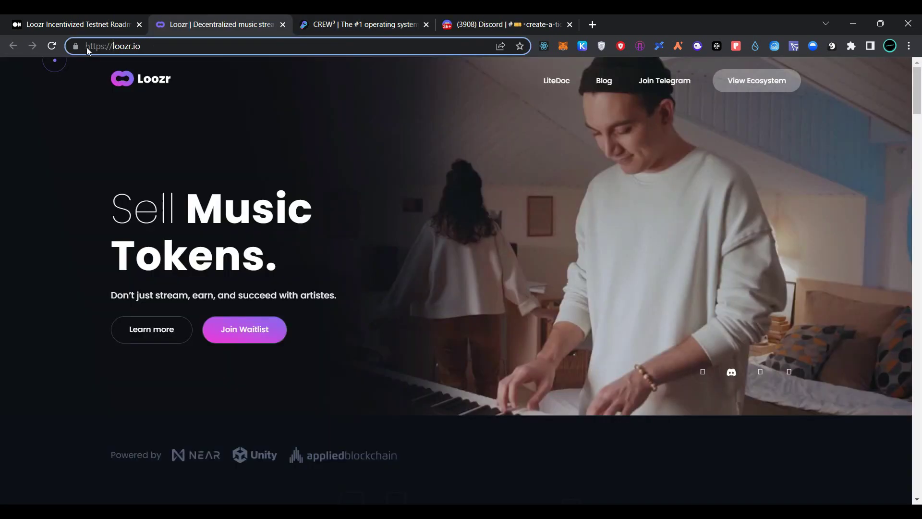
type("testbet.")
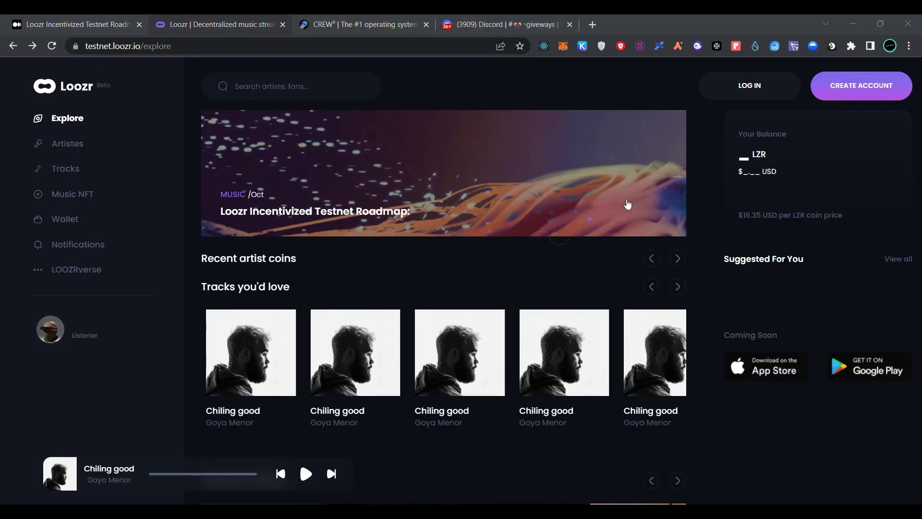
left_click(892, 90)
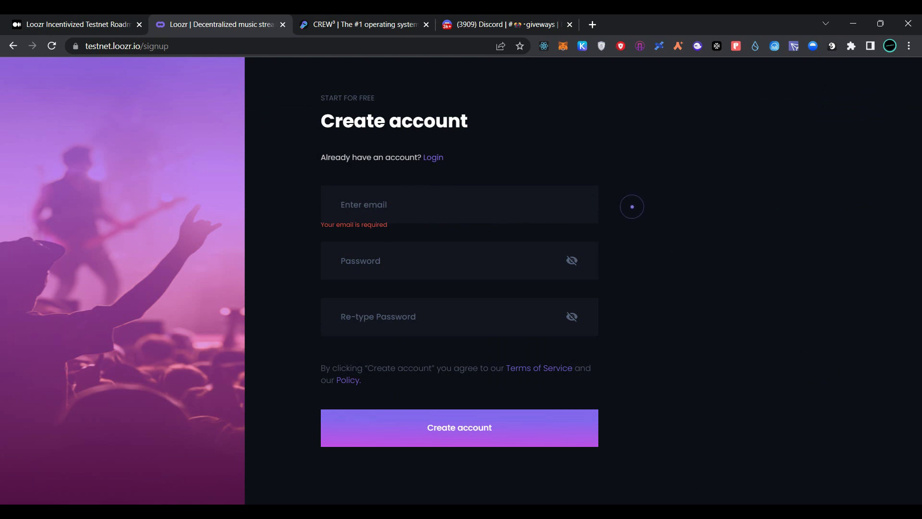
left_click(590, 219)
left_click(480, 269)
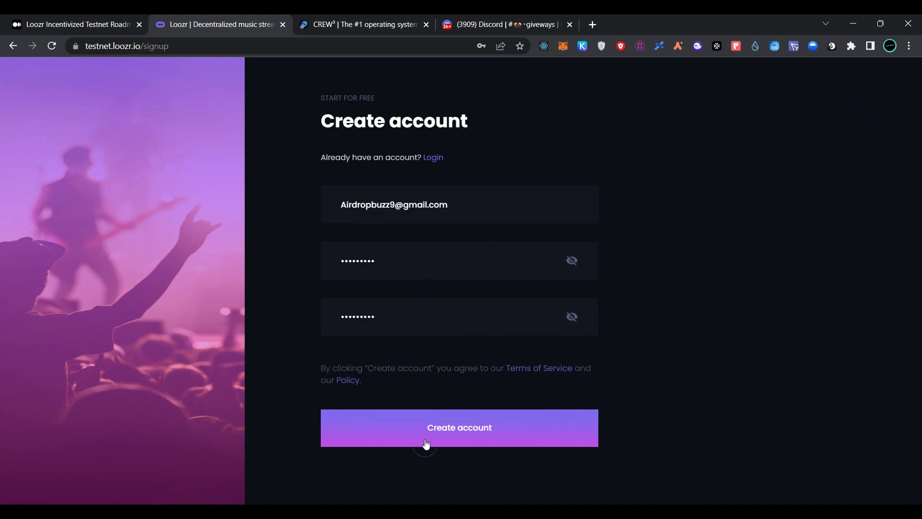
left_click(433, 429)
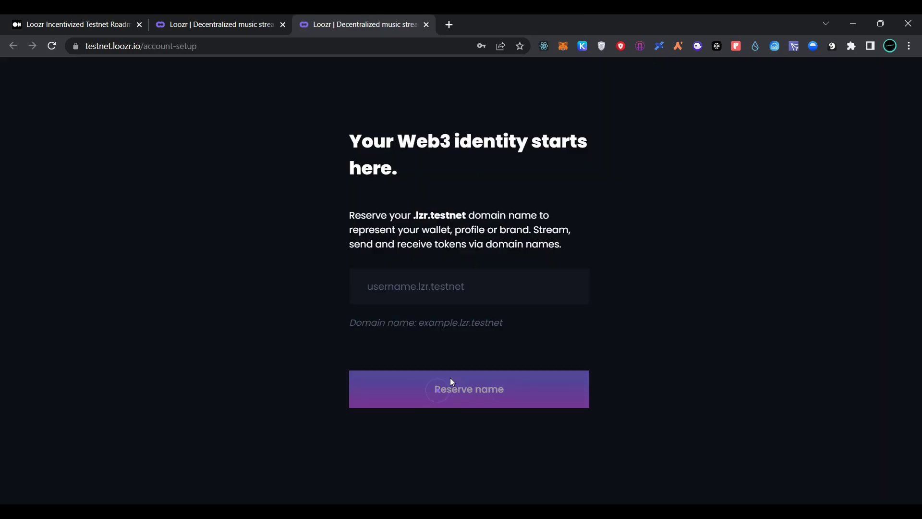
Step: Paste the desired name to reserve a .lzr.testnet domain and confirm favourite genres
left_click(428, 296)
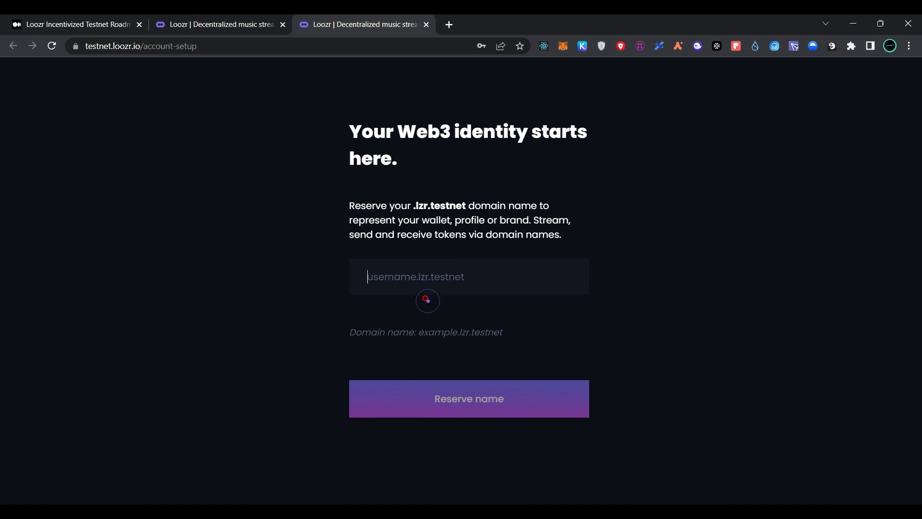
type("airdropbuzz9")
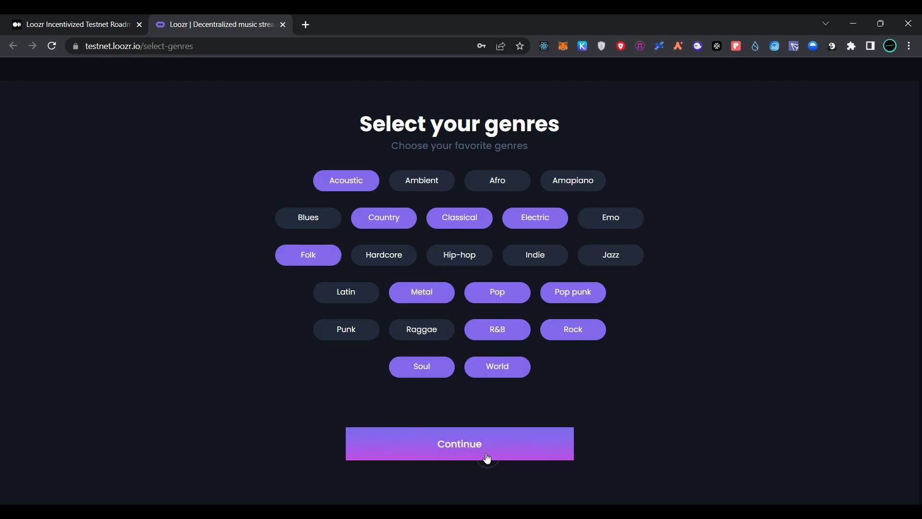
left_click(486, 457)
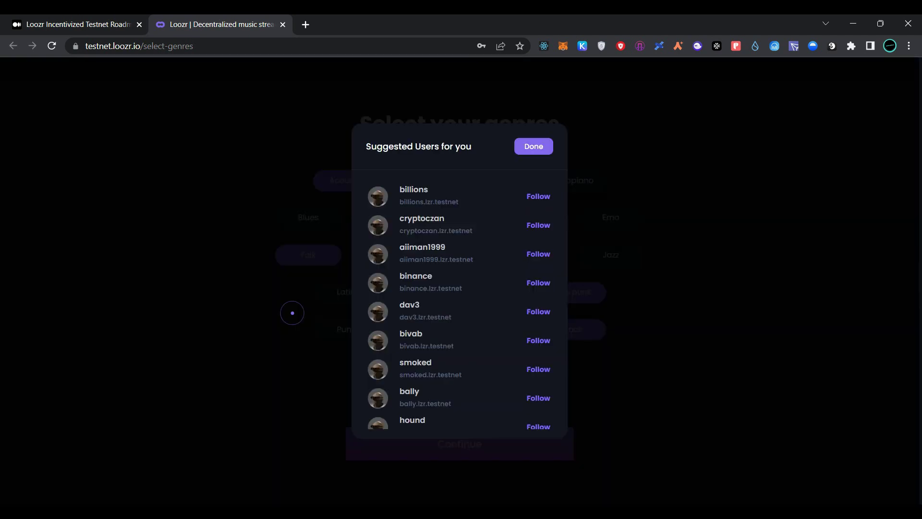
Step: Finish the suggested-users step and copy the domain name from the Wallet page
left_click(541, 147)
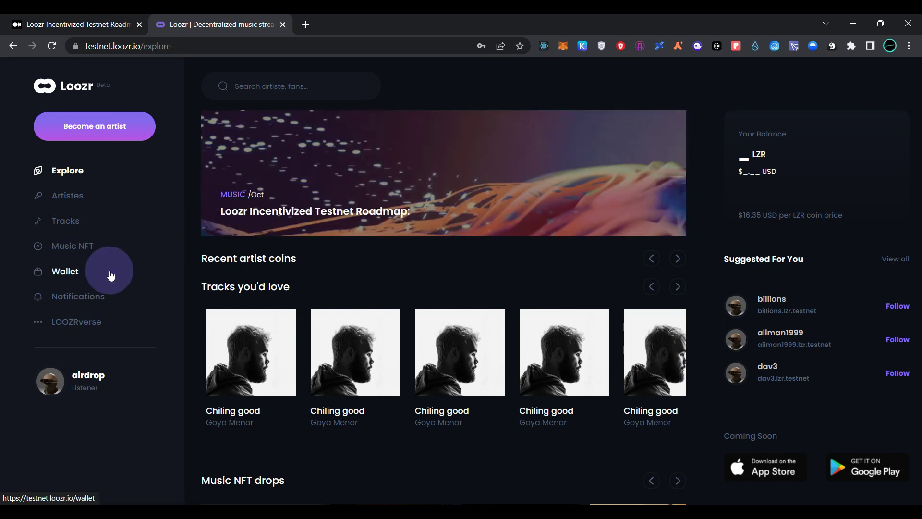
left_click(110, 275)
left_click(401, 296)
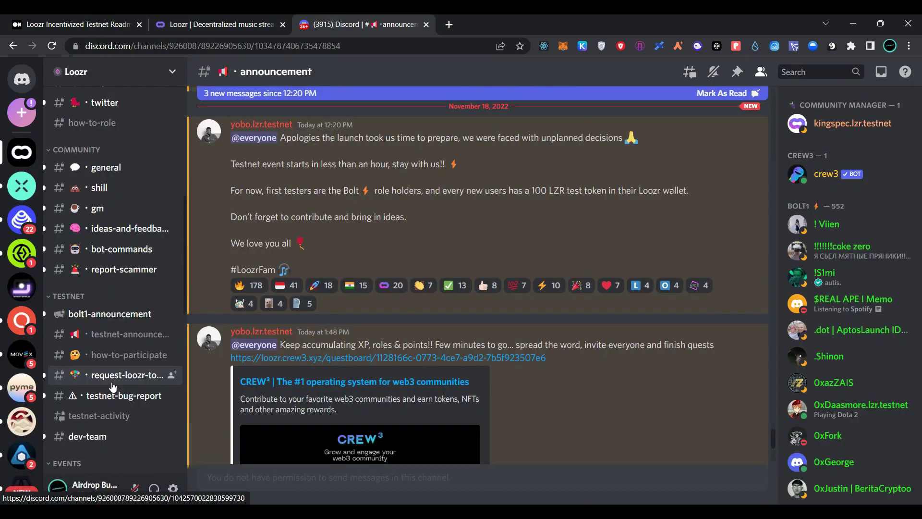
Step: Send the domain name in #request-loozr-tokens, then check the Loozr wallet shows 100.00 LZR
left_click(112, 383)
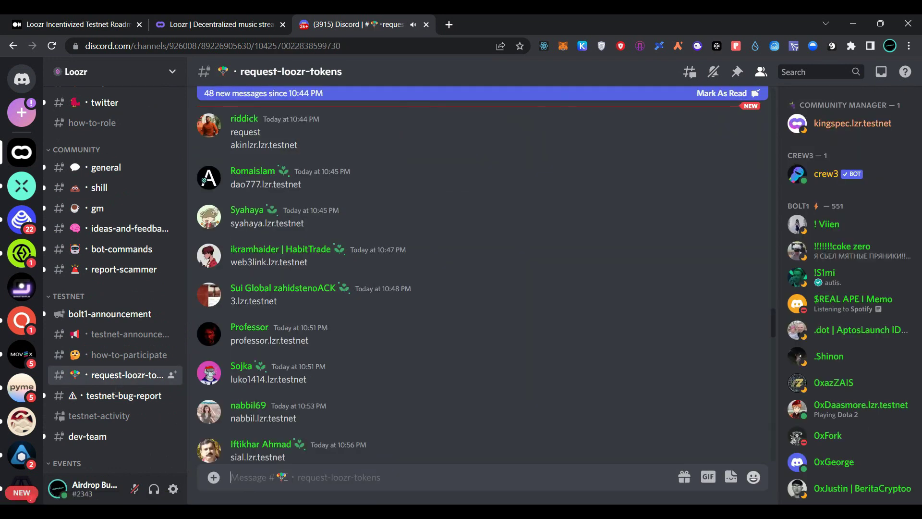
key("ctrl+v")
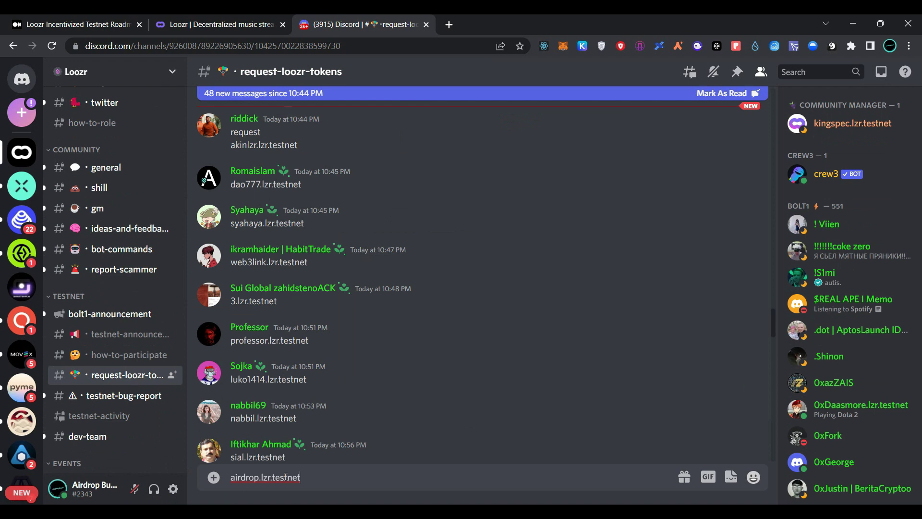
key("Return")
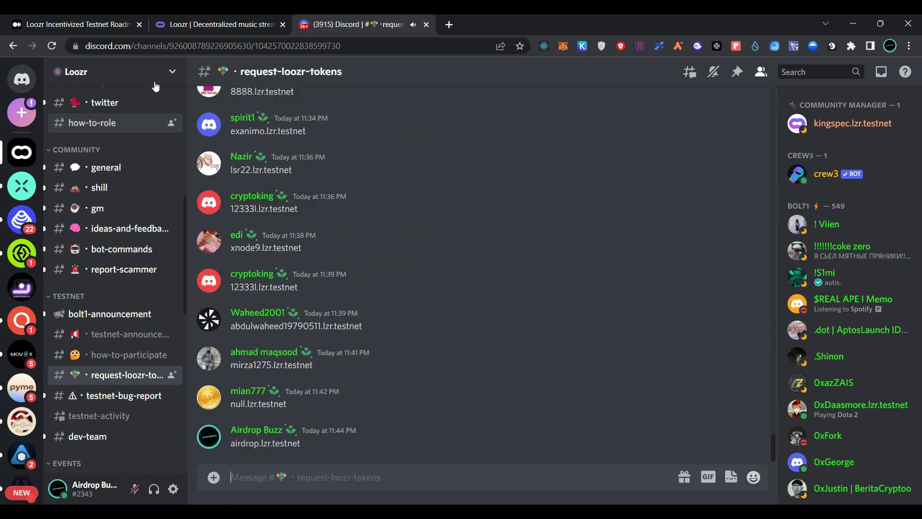
left_click(193, 18)
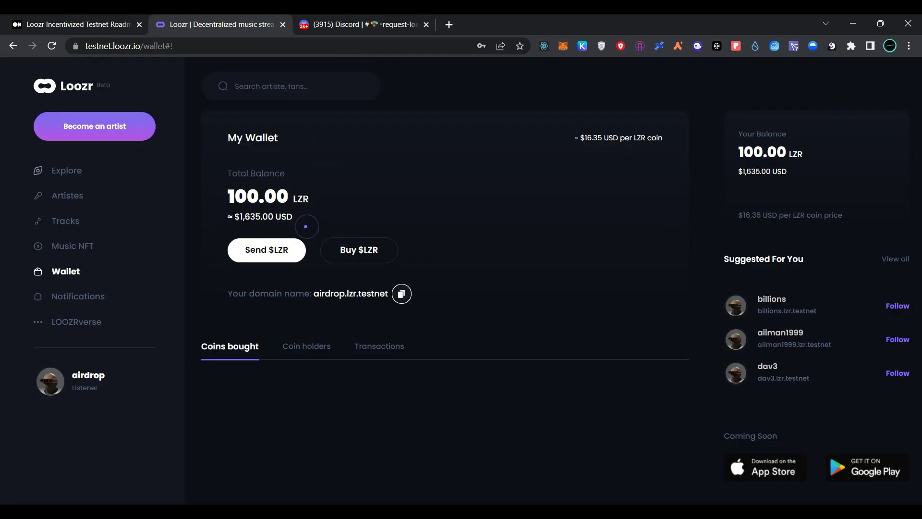